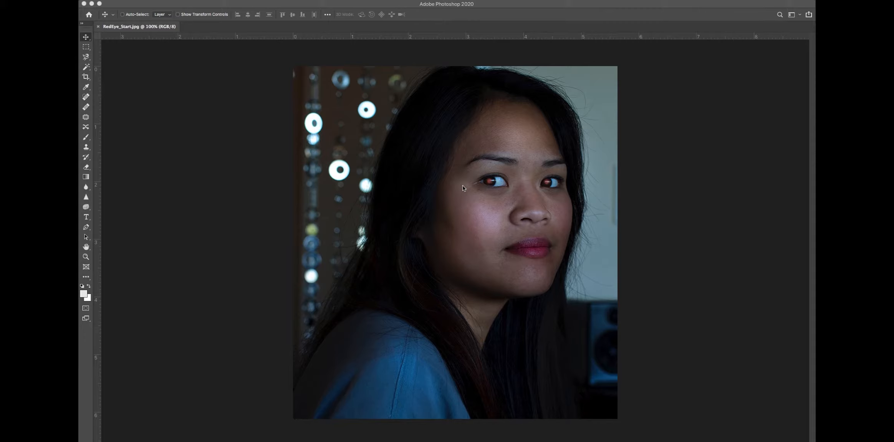
- Add a Curves adjustment layer and brighten the portrait by raising a forehead-sampled point to input 126, output 173
{"action": "left_click", "coordinate": [657, 159]}
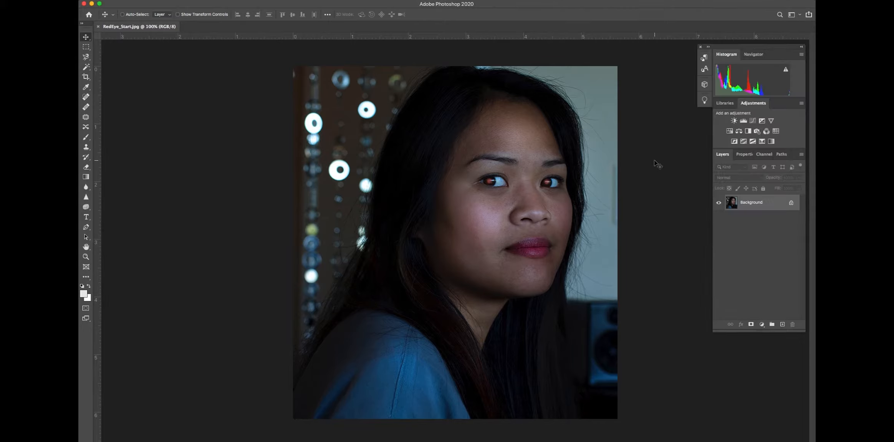
{"action": "left_click", "coordinate": [753, 121]}
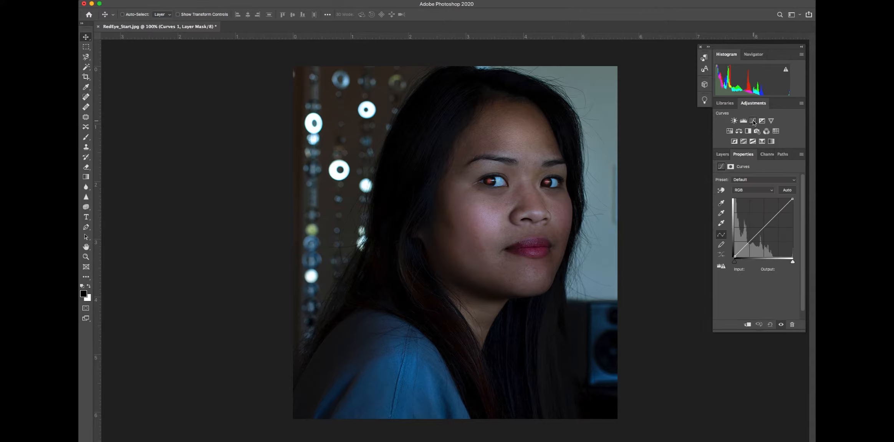
{"action": "left_click", "coordinate": [722, 190]}
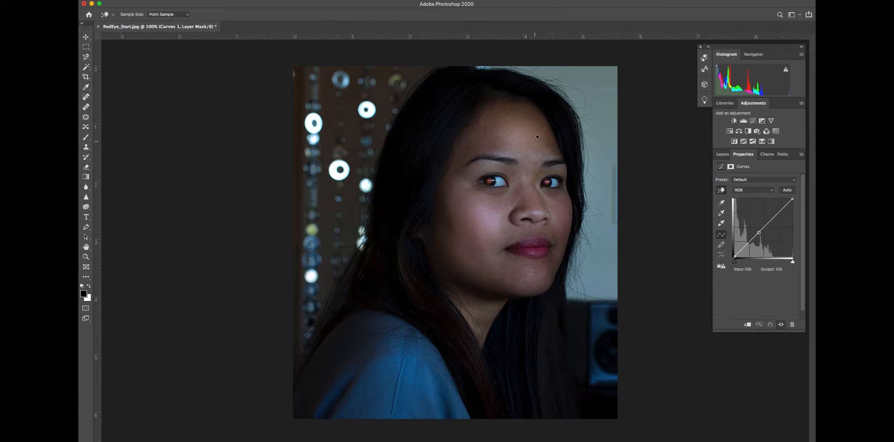
{"action": "left_click", "coordinate": [721, 190]}
{"action": "left_click", "coordinate": [525, 136]}
{"action": "left_click_drag", "start_coordinate": [524, 133], "coordinate": [525, 116]}
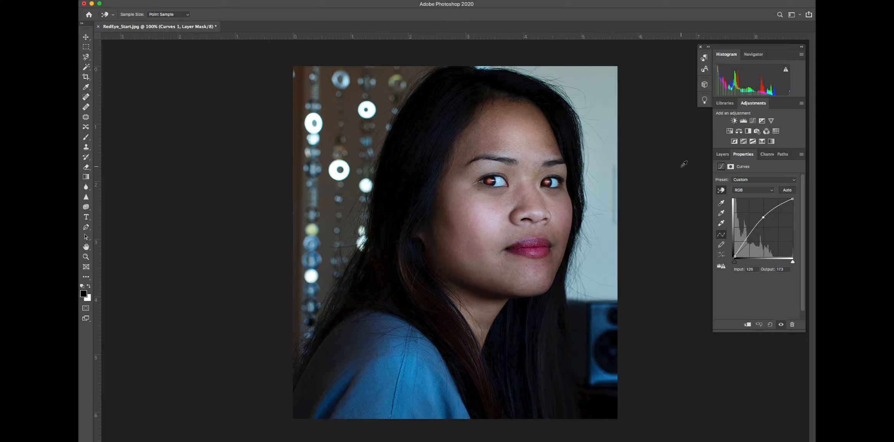
- Remove the red-eye from both pupils on the Background layer with the Red Eye tool
{"action": "left_click", "coordinate": [722, 154]}
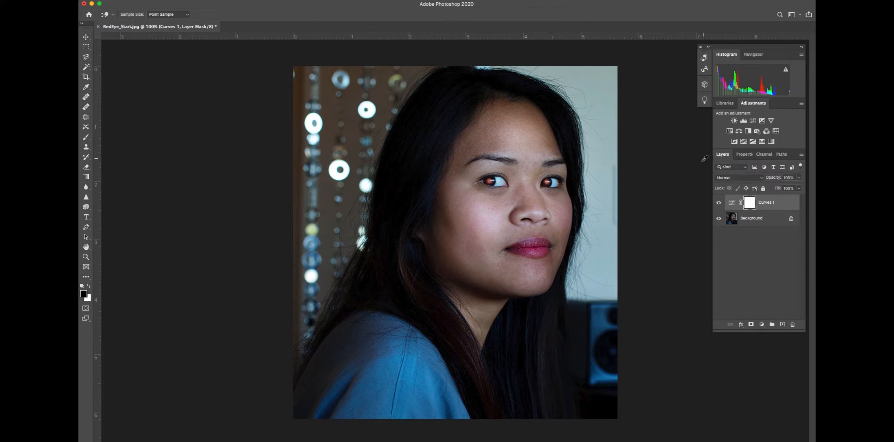
{"action": "left_click", "coordinate": [778, 218]}
{"action": "key", "text": "v"}
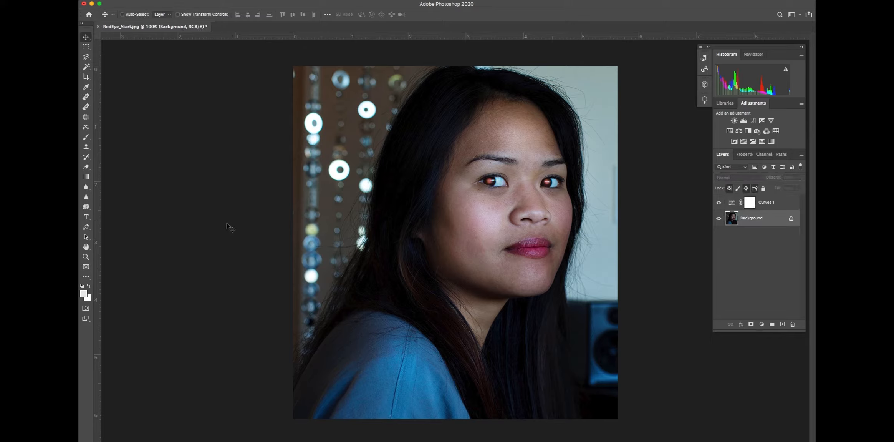
{"action": "left_click", "coordinate": [87, 277]}
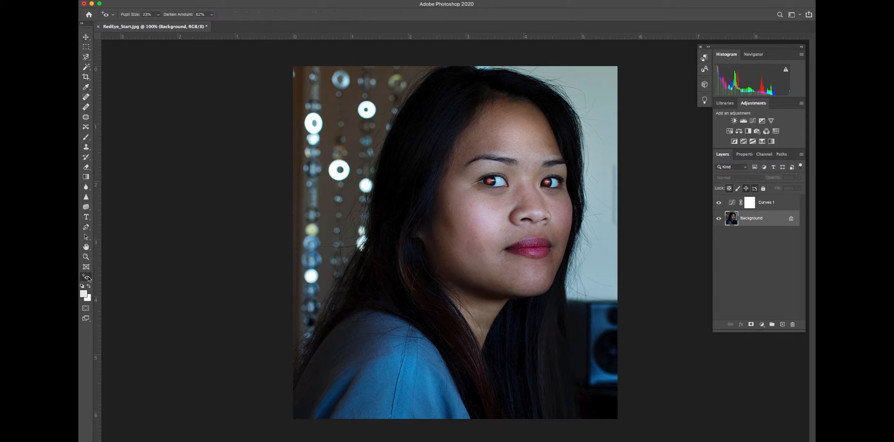
{"action": "left_click", "coordinate": [87, 277]}
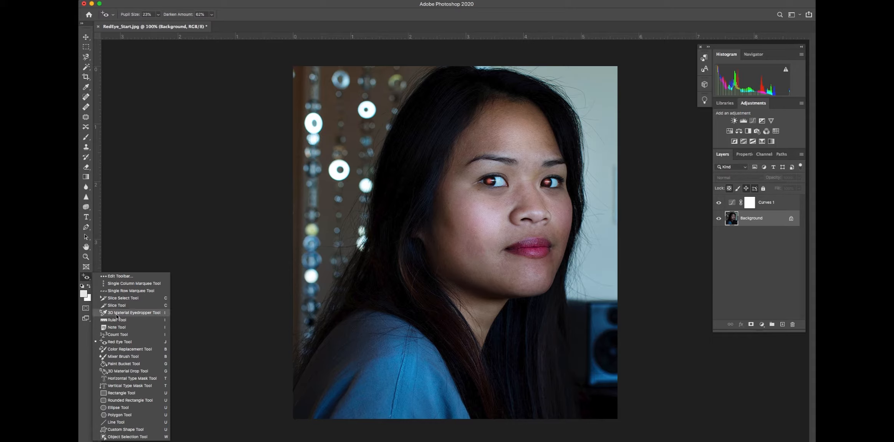
{"action": "left_click", "coordinate": [118, 343]}
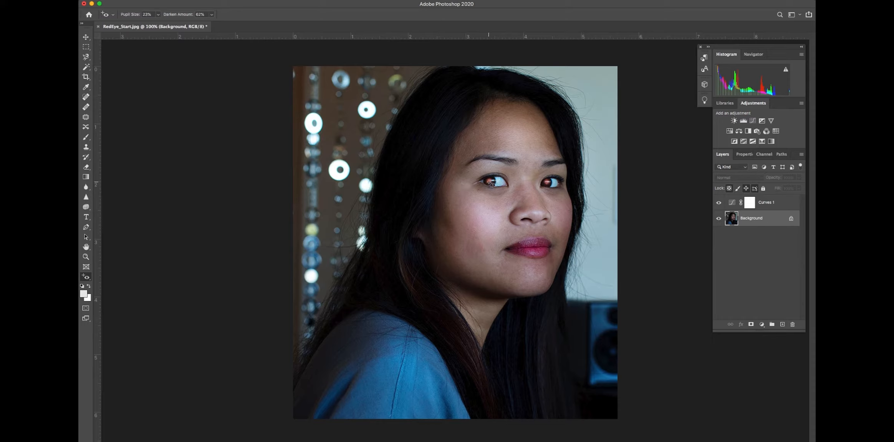
{"action": "left_click", "coordinate": [490, 181]}
{"action": "left_click", "coordinate": [548, 181]}
- Open the Background layer in the Liquify filter and set a linked Eye Size of 15 for both eyes
{"action": "left_click", "coordinate": [261, 1]}
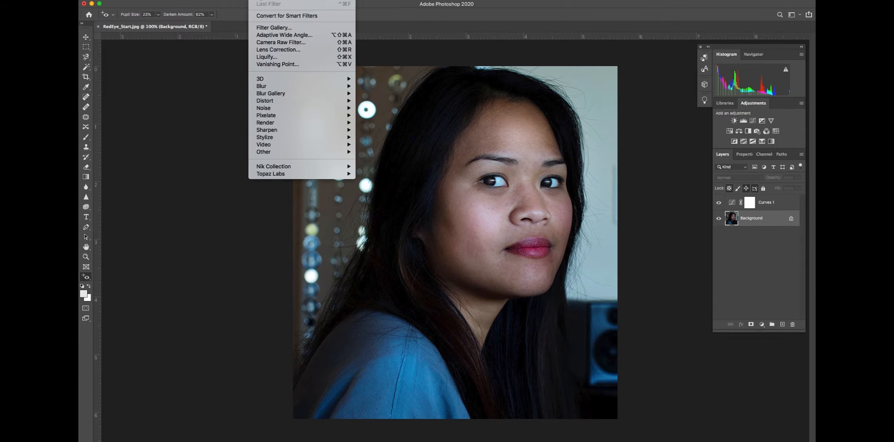
{"action": "left_click", "coordinate": [267, 57]}
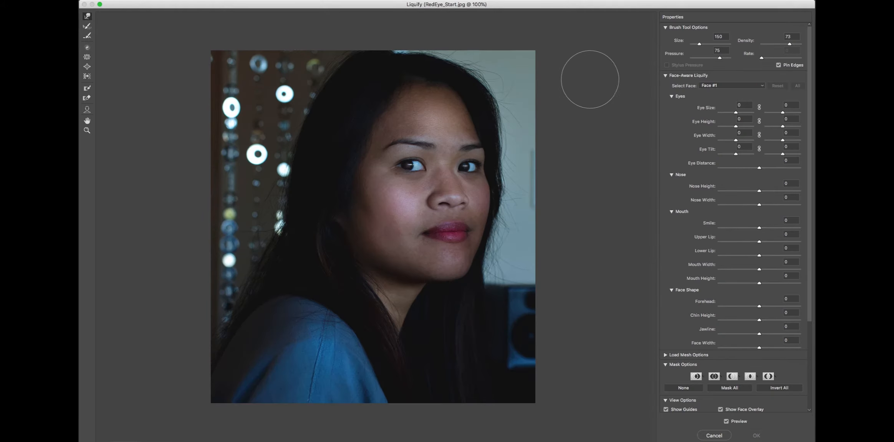
{"action": "left_click", "coordinate": [666, 75]}
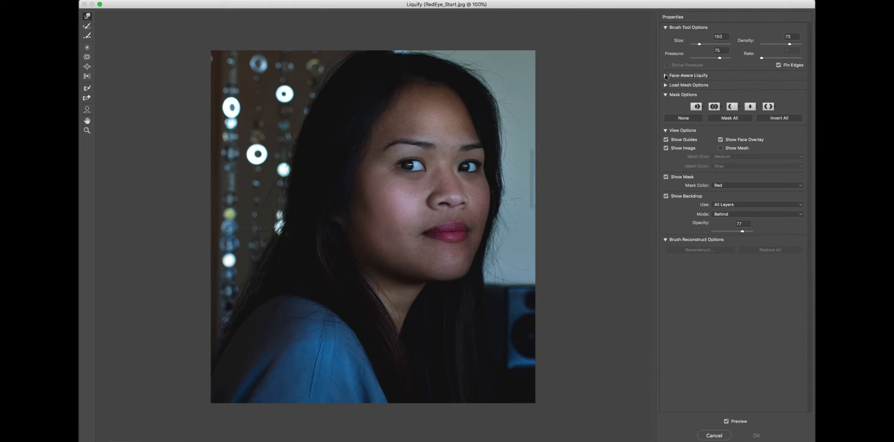
{"action": "left_click", "coordinate": [666, 76]}
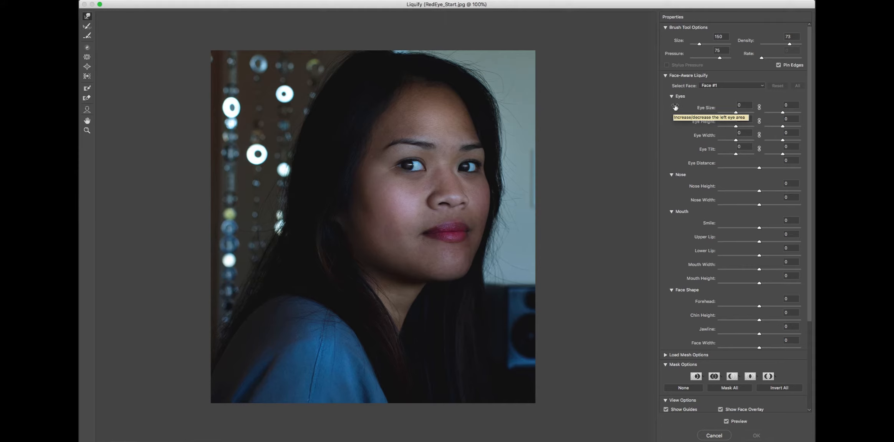
{"action": "left_click", "coordinate": [759, 108]}
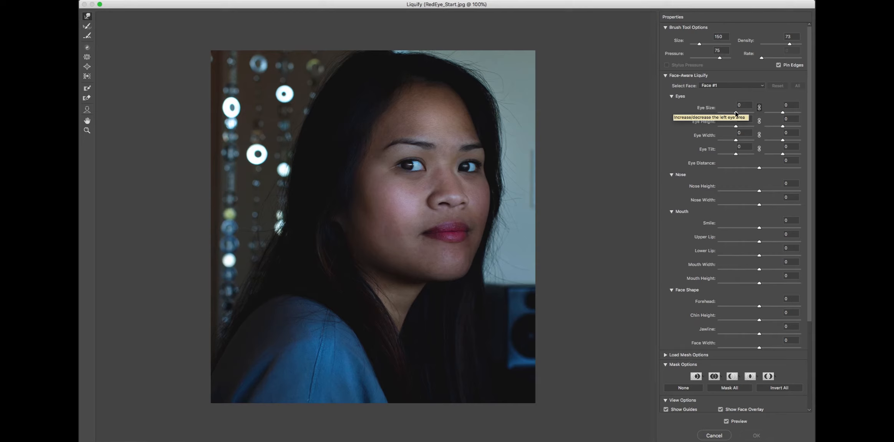
{"action": "mouse_move", "coordinate": [736, 112]}
{"action": "left_mouse_down"}
{"action": "mouse_move", "coordinate": [753, 115]}
{"action": "mouse_move", "coordinate": [711, 115]}
{"action": "mouse_move", "coordinate": [740, 115]}
{"action": "left_mouse_up"}
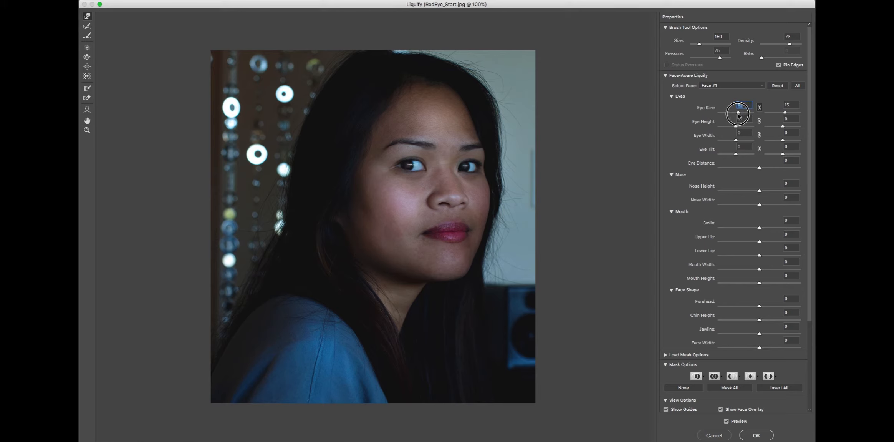
- Set linked Eye Height to 20, the left eye's Width and Tilt to 26 each, and Eye Distance to 3
{"action": "left_click", "coordinate": [759, 121]}
{"action": "left_click_drag", "start_coordinate": [736, 126], "coordinate": [739, 128]}
{"action": "mouse_move", "coordinate": [741, 128]}
{"action": "left_mouse_down"}
{"action": "mouse_move", "coordinate": [750, 129]}
{"action": "mouse_move", "coordinate": [739, 130]}
{"action": "left_mouse_up"}
{"action": "left_click", "coordinate": [736, 140]}
{"action": "mouse_move", "coordinate": [736, 141]}
{"action": "left_mouse_down"}
{"action": "mouse_move", "coordinate": [753, 141]}
{"action": "mouse_move", "coordinate": [732, 140]}
{"action": "mouse_move", "coordinate": [743, 140]}
{"action": "mouse_move", "coordinate": [741, 153]}
{"action": "mouse_move", "coordinate": [729, 154]}
{"action": "mouse_move", "coordinate": [740, 154]}
{"action": "left_mouse_up"}
{"action": "mouse_move", "coordinate": [760, 168]}
{"action": "left_mouse_down"}
{"action": "mouse_move", "coordinate": [772, 168]}
{"action": "mouse_move", "coordinate": [736, 168]}
{"action": "mouse_move", "coordinate": [761, 170]}
{"action": "left_mouse_up"}
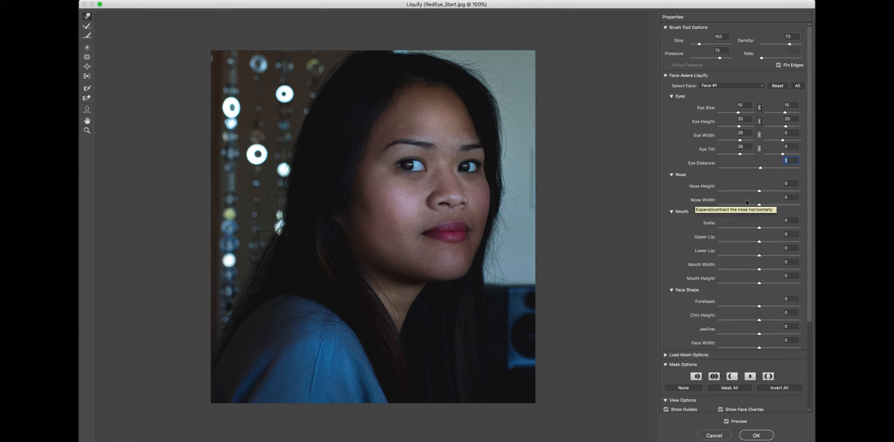
- Reshape the nose with Height 4 and Width -68, and the mouth with Smile 45 and Mouth Width -43
{"action": "left_click_drag", "start_coordinate": [760, 192], "coordinate": [733, 205]}
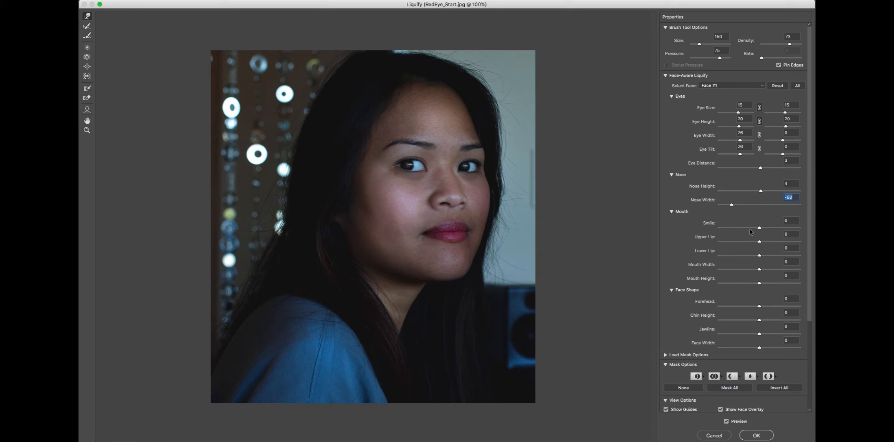
{"action": "left_click", "coordinate": [761, 229]}
{"action": "left_click_drag", "start_coordinate": [761, 228], "coordinate": [777, 229]}
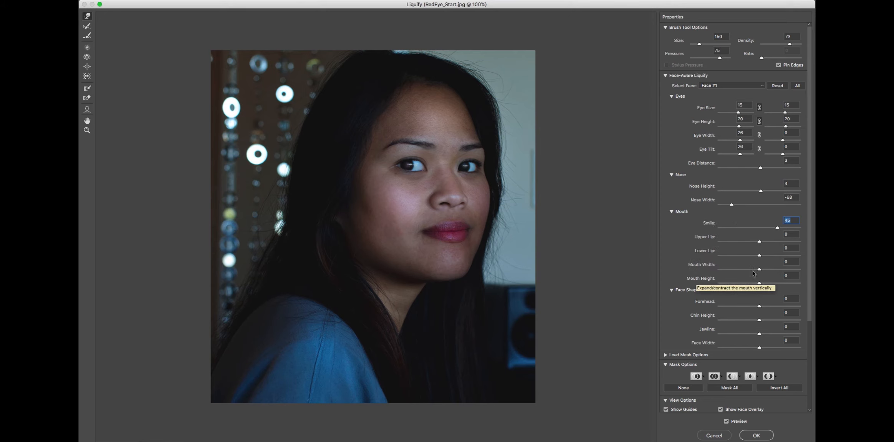
{"action": "mouse_move", "coordinate": [760, 269]}
{"action": "left_mouse_down"}
{"action": "mouse_move", "coordinate": [784, 270]}
{"action": "mouse_move", "coordinate": [743, 271]}
{"action": "left_mouse_up"}
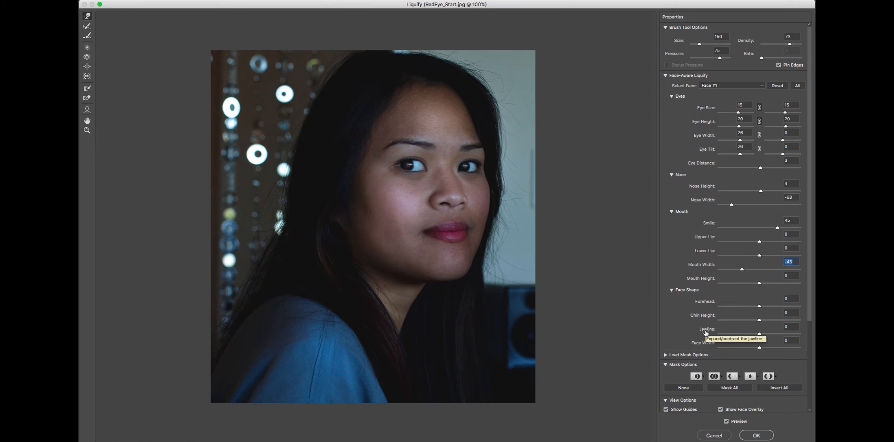
- Slim the face with a Face Width of -70 and apply the Liquify changes
{"action": "left_click", "coordinate": [760, 347]}
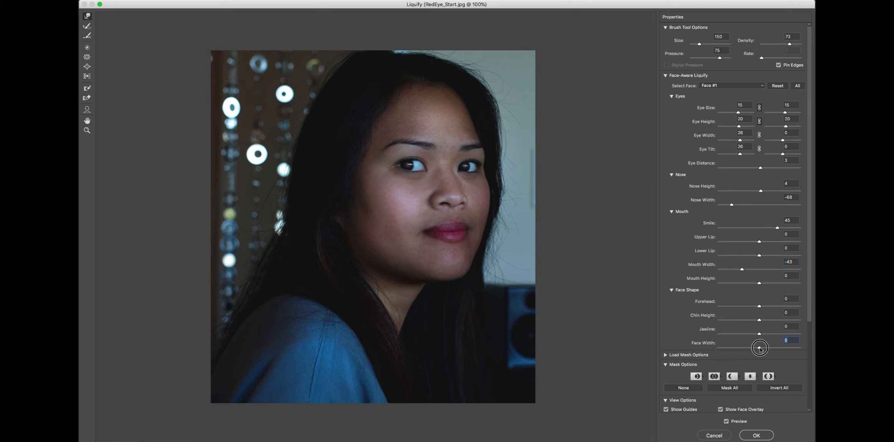
{"action": "left_click_drag", "start_coordinate": [760, 347], "coordinate": [732, 349]}
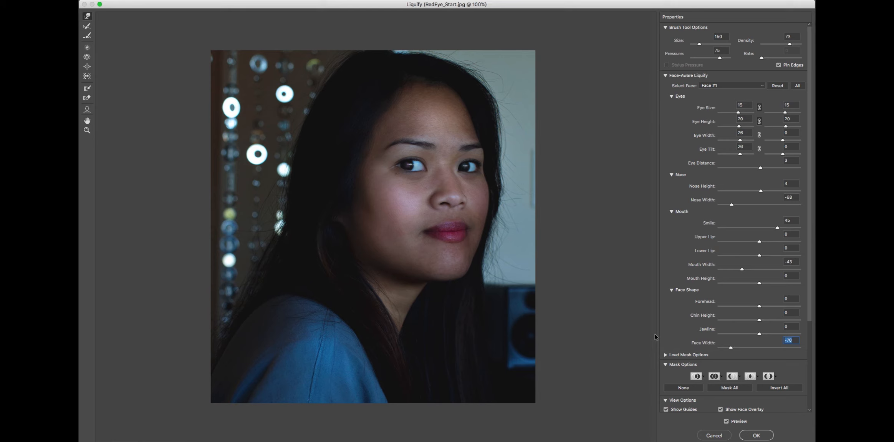
{"action": "scroll", "coordinate": [655, 335], "scroll_direction": "down", "scroll_amount": 1}
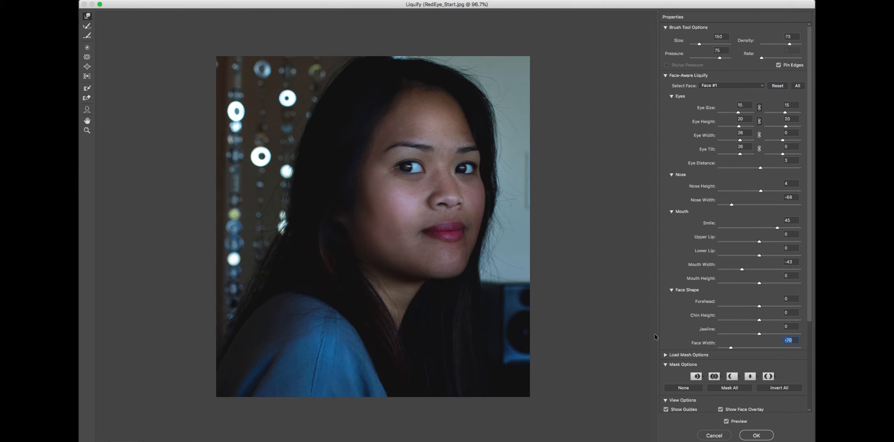
{"action": "left_click", "coordinate": [755, 436]}
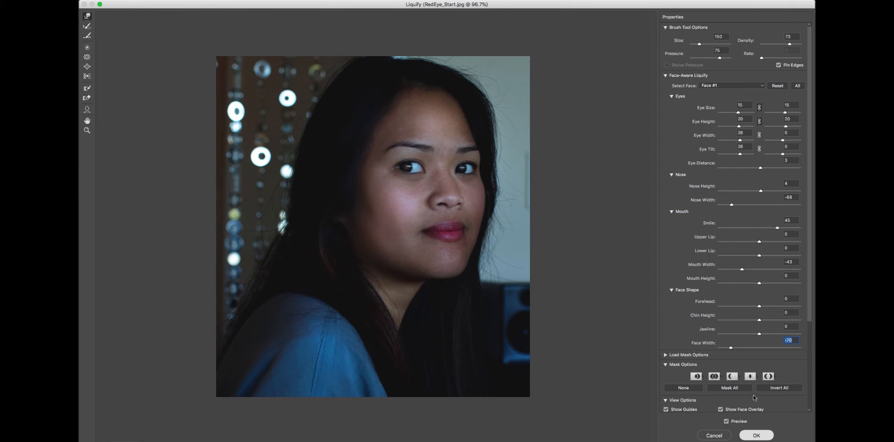